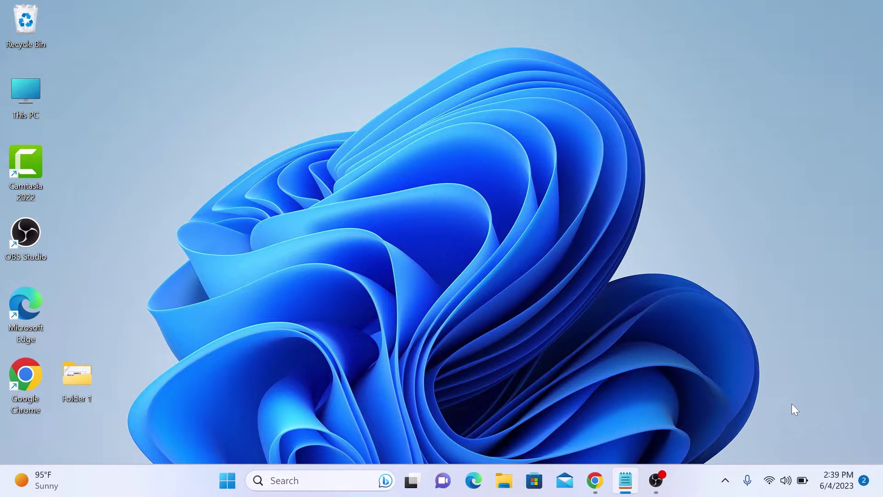
Download the free MBSetup.exe installer from the Malwarebytes website in Chrome.
left_click(596, 480)
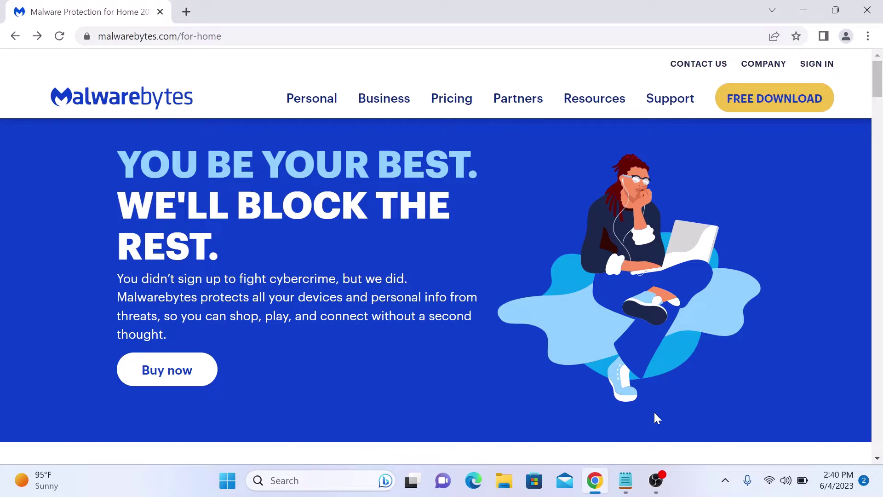
left_click(769, 91)
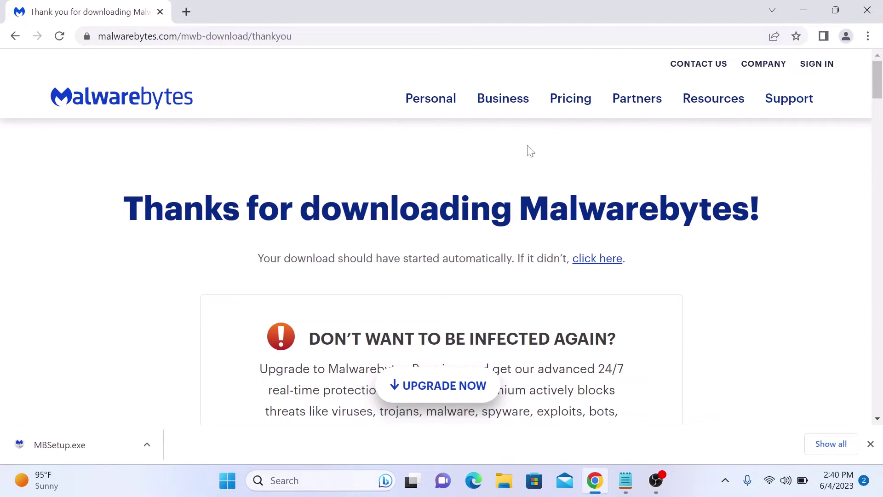
Run MBSetup.exe and review the advanced install options, keeping the defaults.
left_click(89, 448)
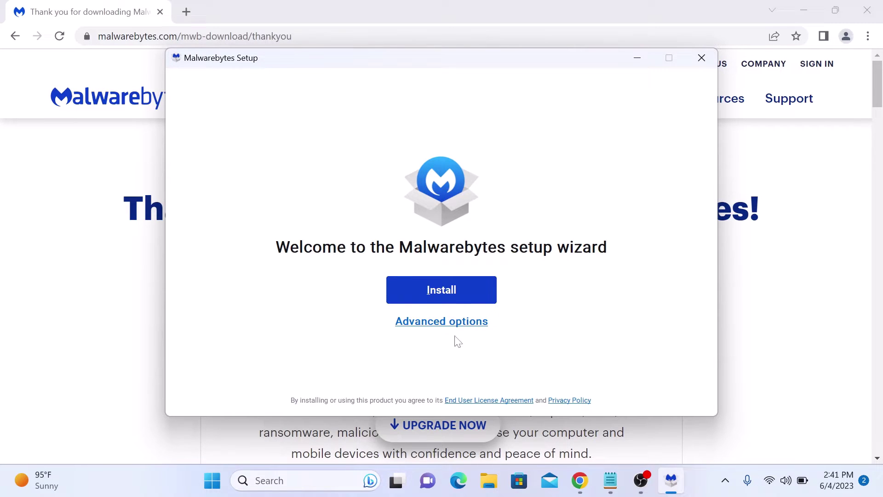
left_click(459, 321)
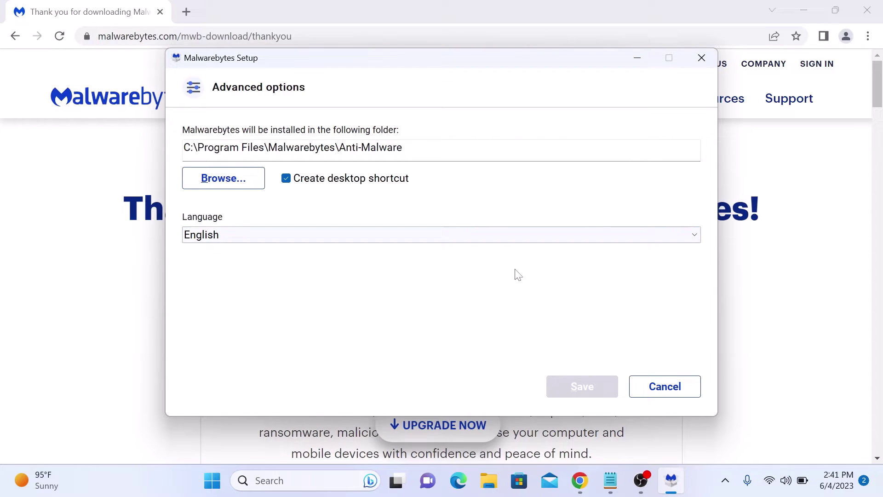
left_click(662, 391)
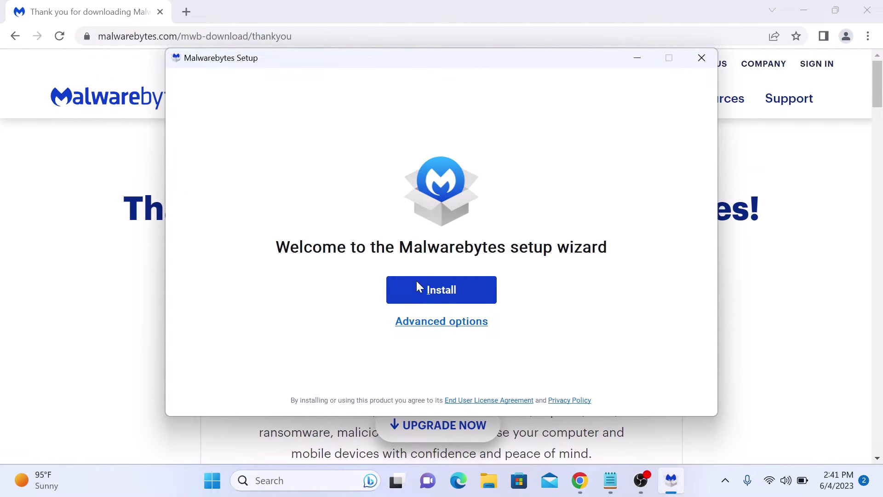
Install Malwarebytes with the 'Me or my family' protection option.
left_click(443, 289)
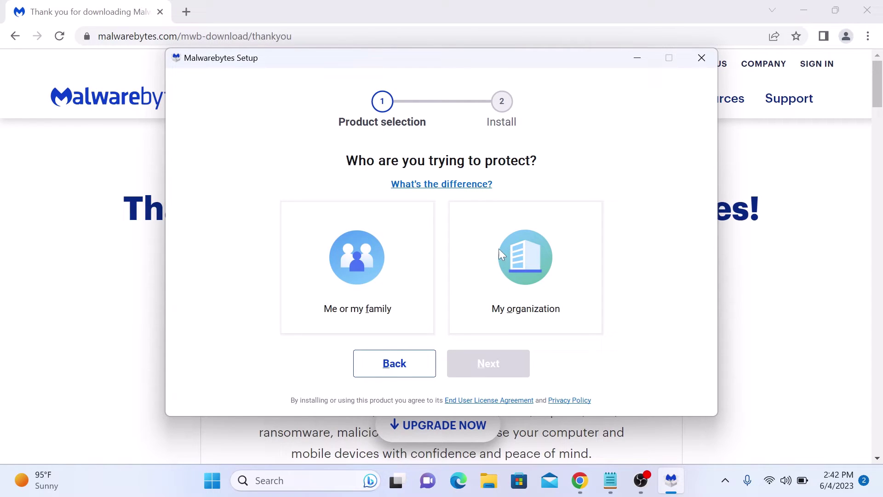
left_click(367, 261)
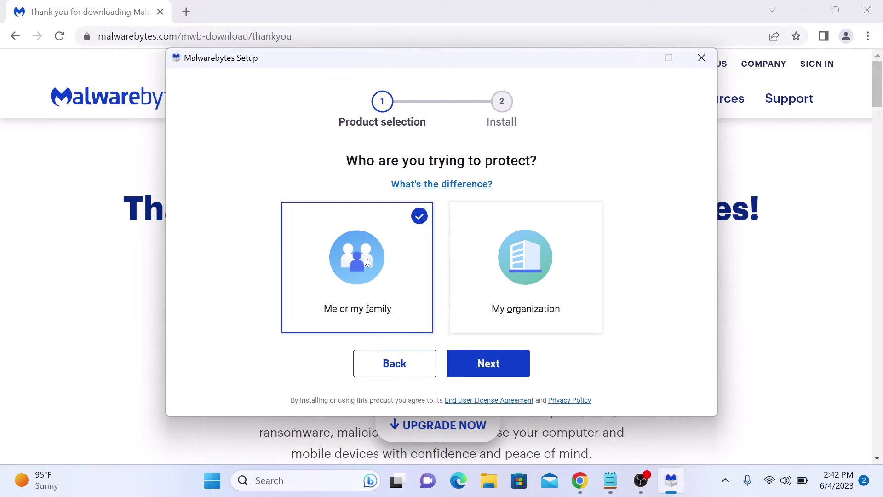
left_click(492, 372)
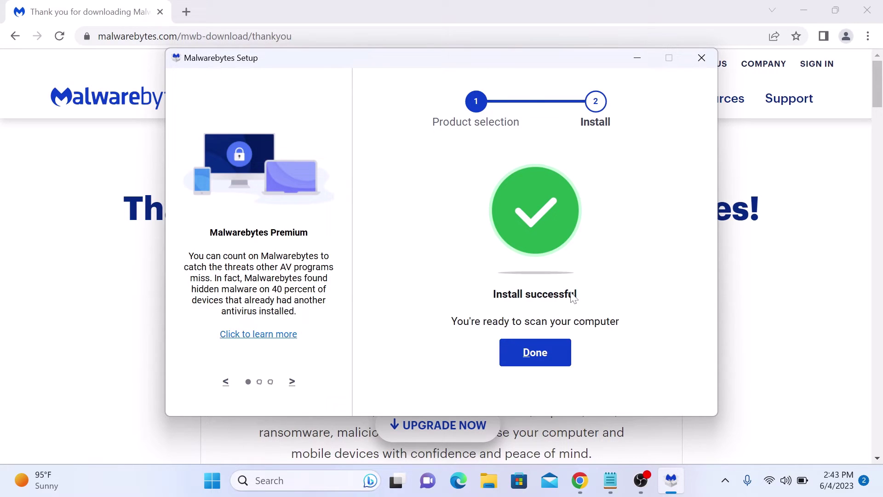
Close the wizard with Done after the successful install.
left_click(535, 352)
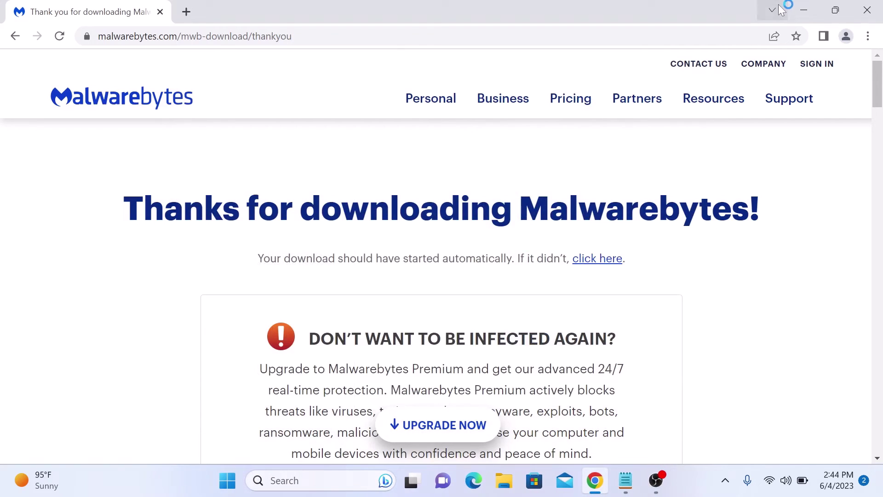
Minimize Chrome to reveal the new Malwarebytes desktop shortcut.
left_click(808, 8)
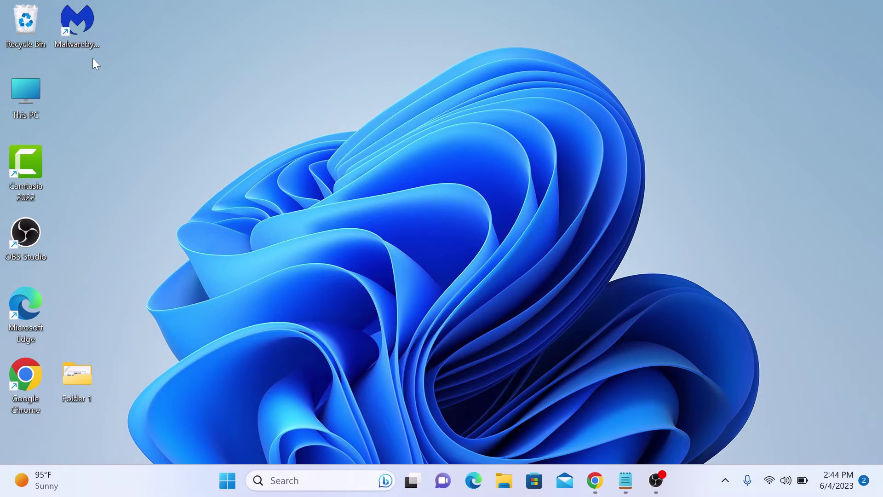